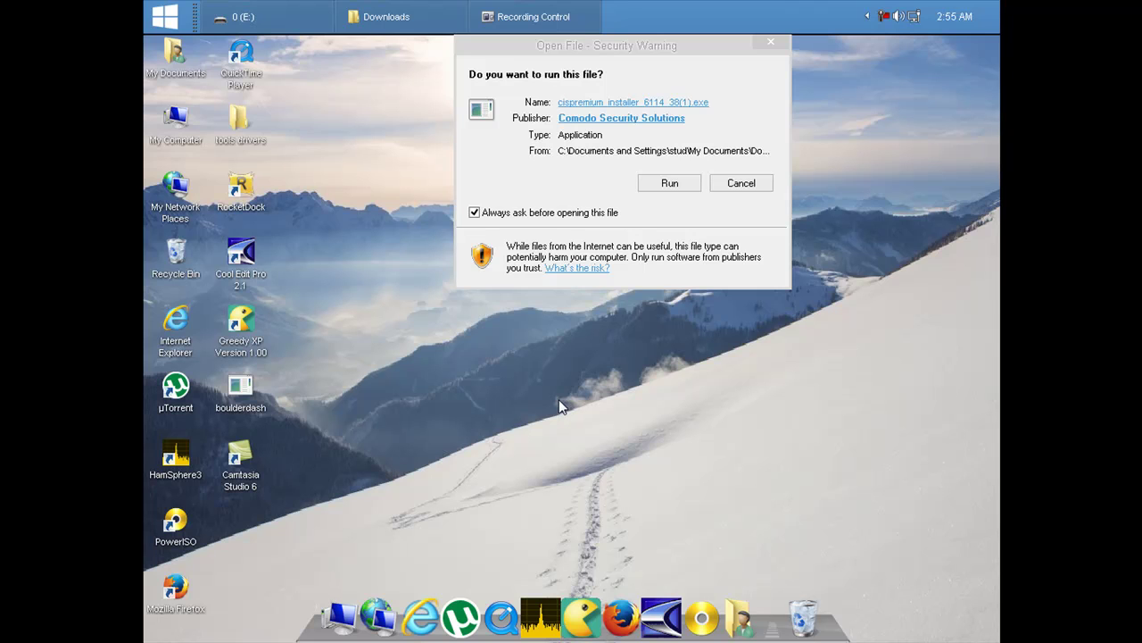
# Focus the COMODO installer's security warning and move it toward the screen centre
pyautogui.click(608, 63)
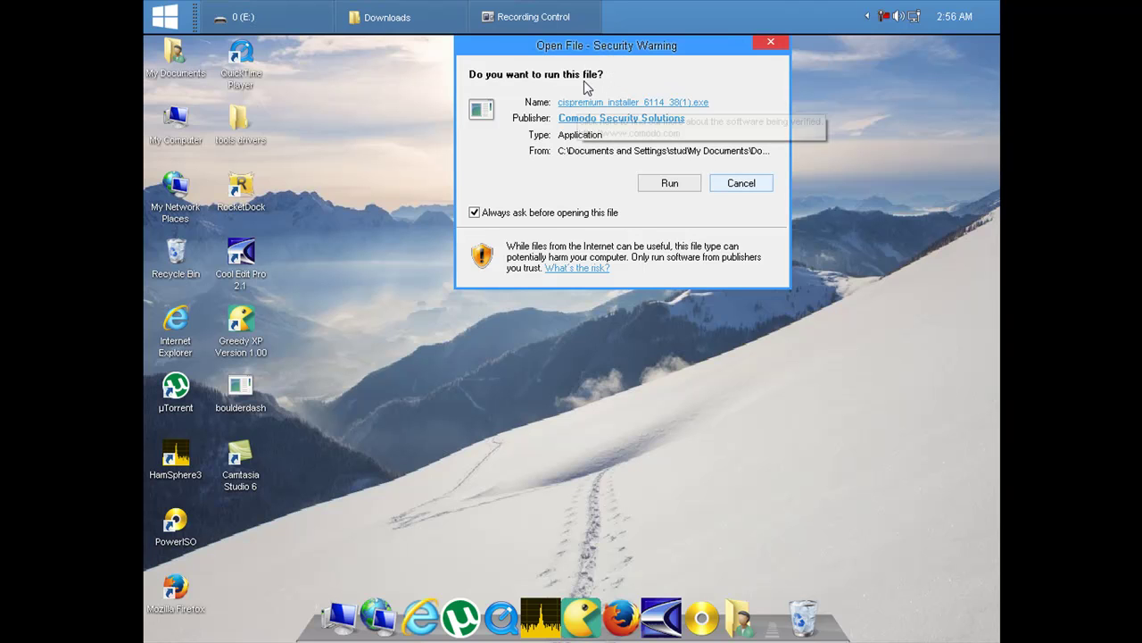
pyautogui.moveTo(579, 61)
pyautogui.mouseDown()
pyautogui.moveTo(561, 62)
pyautogui.moveTo(541, 157)
pyautogui.mouseUp()
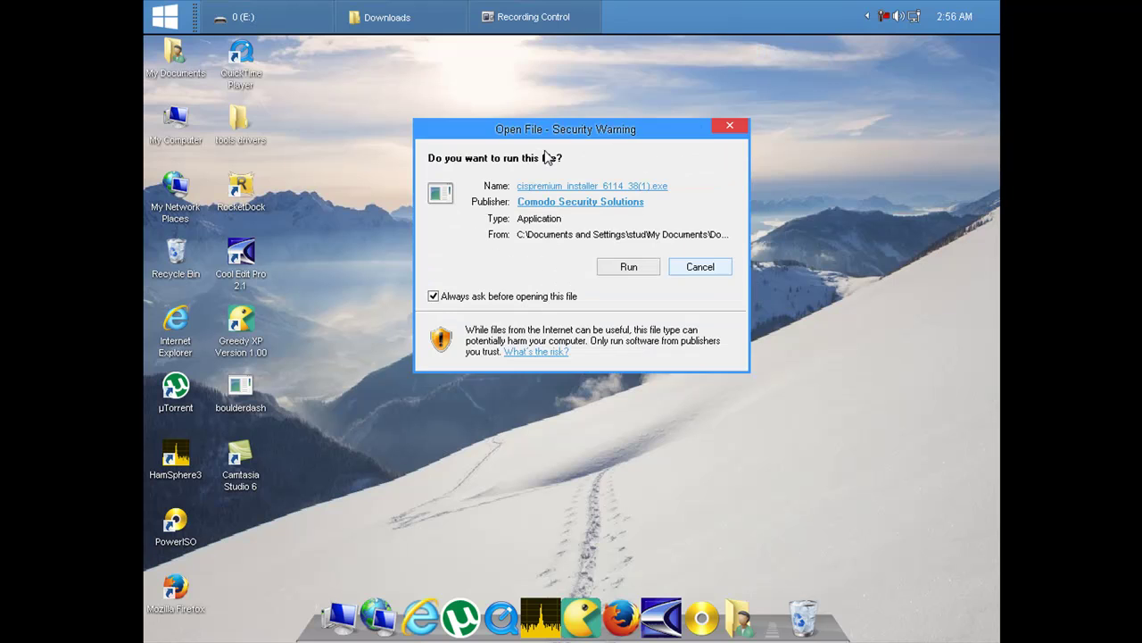
# Run the downloaded COMODO installer and let it extract until the language prompt appears
pyautogui.click(622, 282)
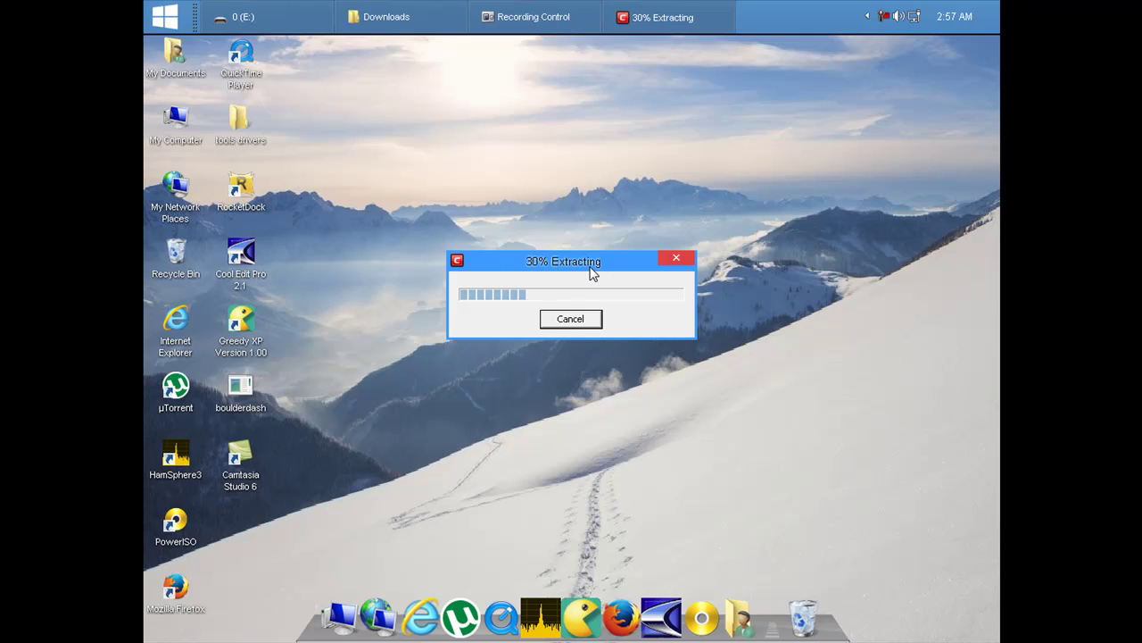
pyautogui.click(887, 16)
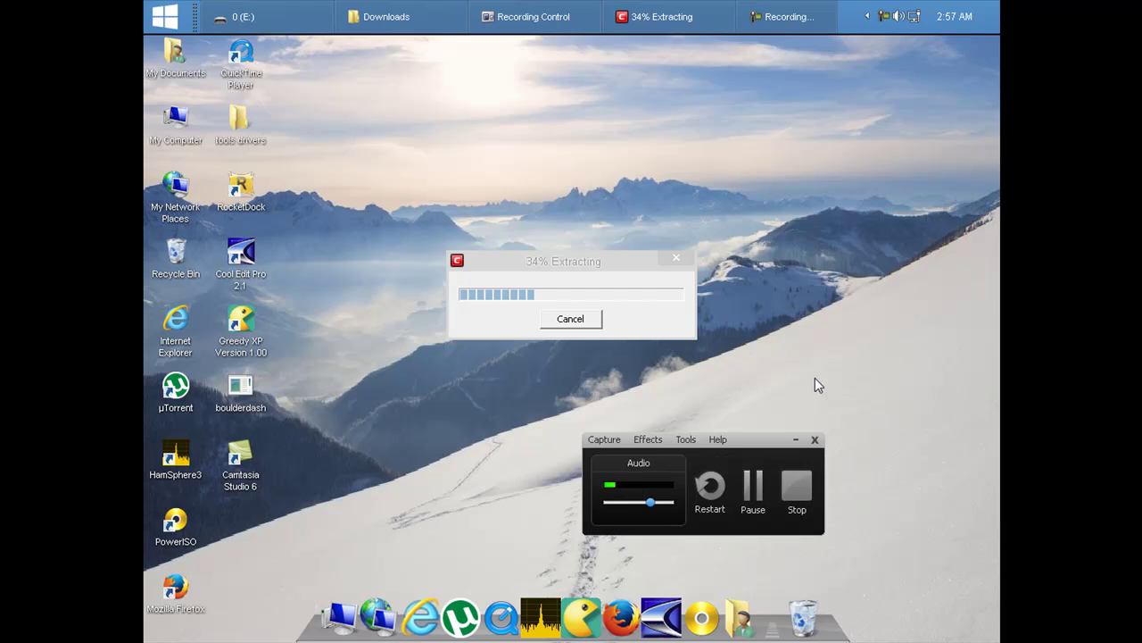
# Confirm English, then untick anonymous usage statistics and Cloud Based Behavior Analysis
pyautogui.click(755, 506)
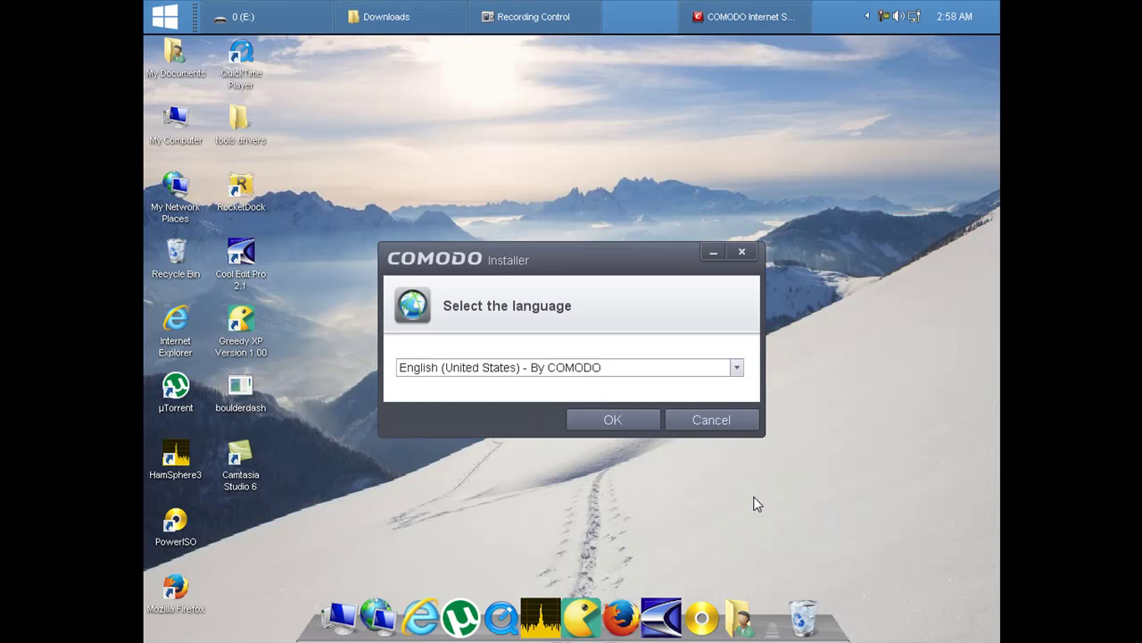
pyautogui.click(623, 421)
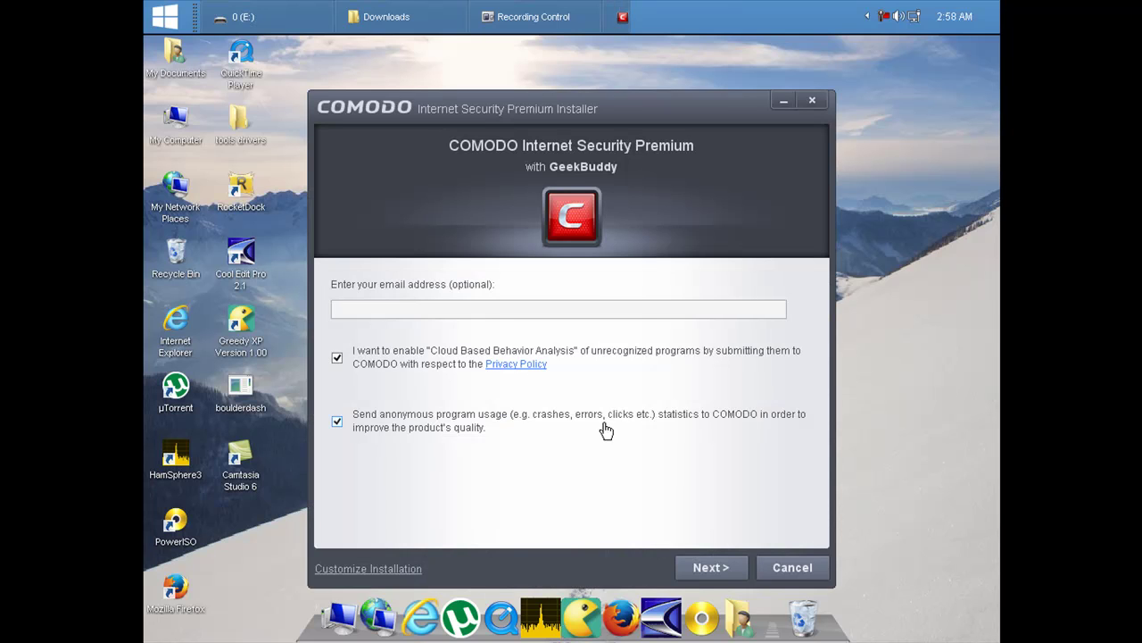
pyautogui.click(372, 433)
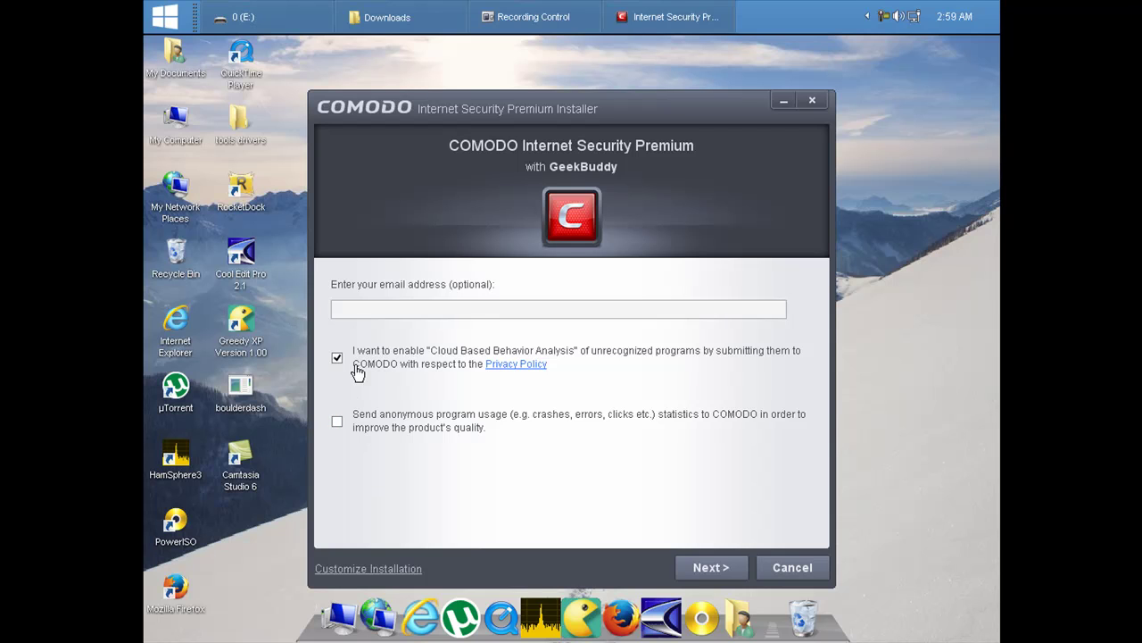
pyautogui.click(357, 373)
# In Customize Installation, exclude Chromodo Browser and GeekBuddy
pyautogui.click(353, 570)
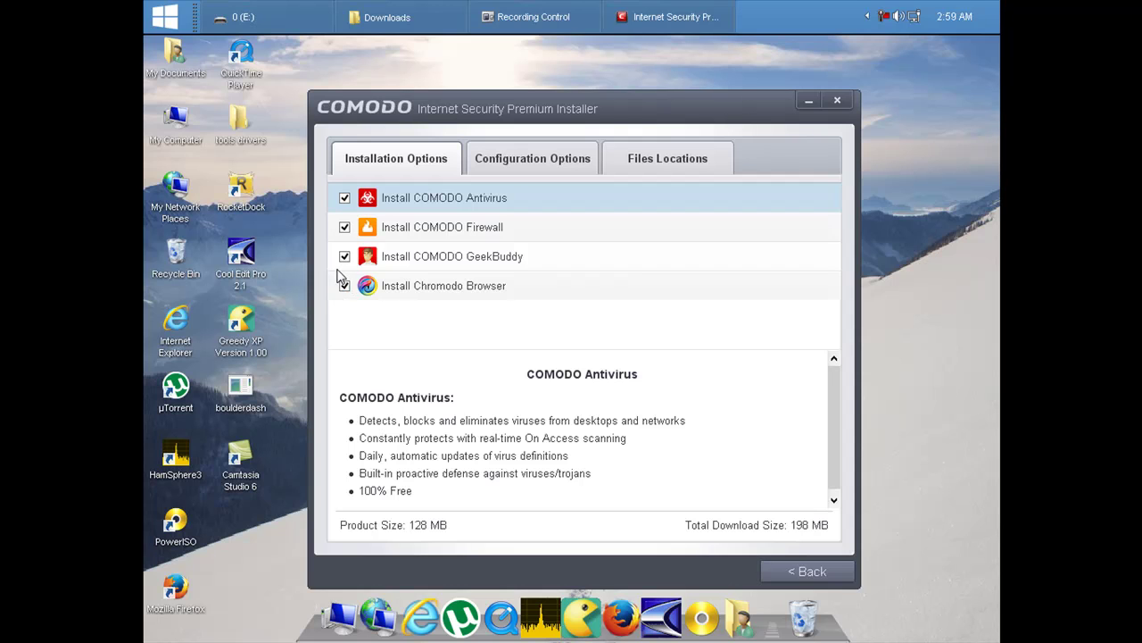
pyautogui.click(344, 285)
pyautogui.click(344, 256)
# Untick 'Do not show alerts', check the default install folder, and return to the main page
pyautogui.click(518, 158)
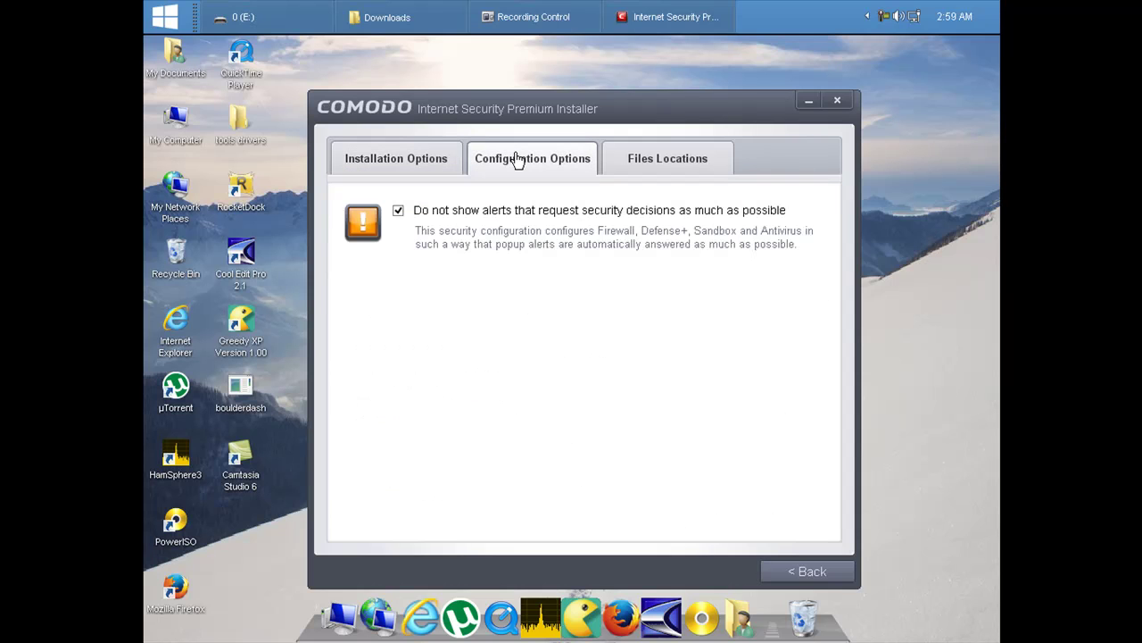
pyautogui.click(461, 217)
pyautogui.click(642, 160)
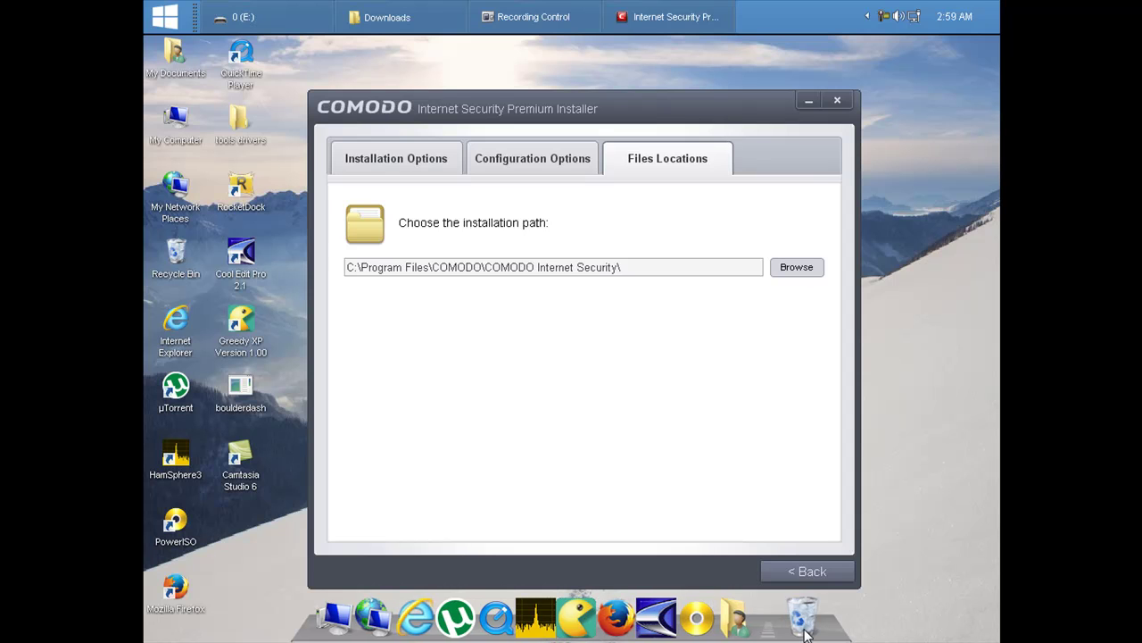
pyautogui.click(793, 564)
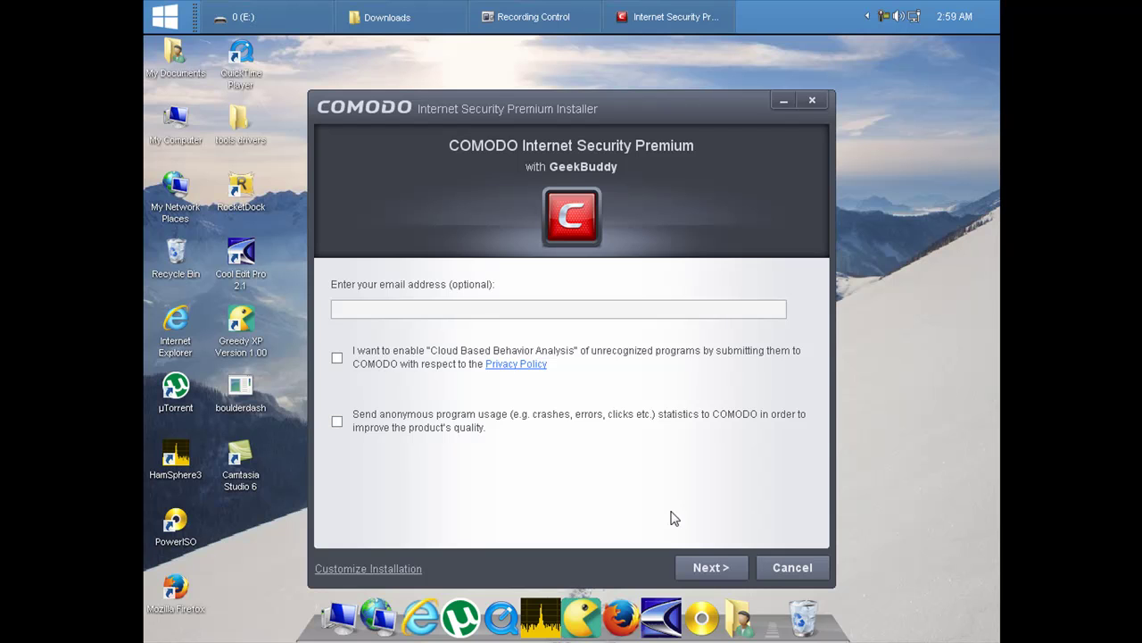
# On the next page, untick the Yahoo home page/search and COMODO Secure DNS options
pyautogui.click(702, 558)
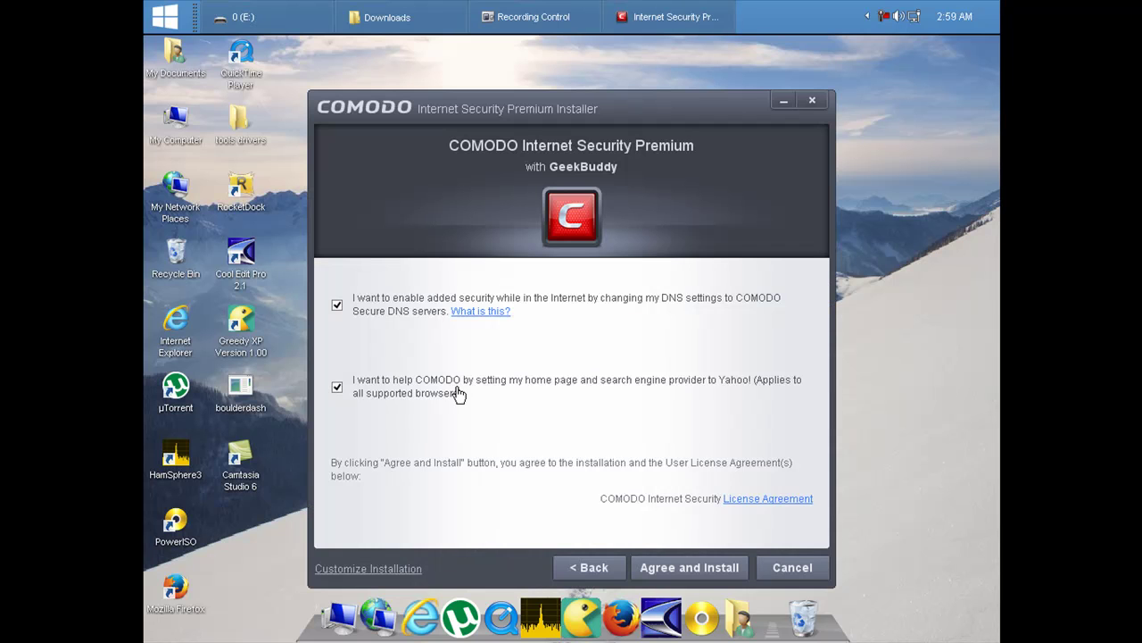
pyautogui.click(406, 390)
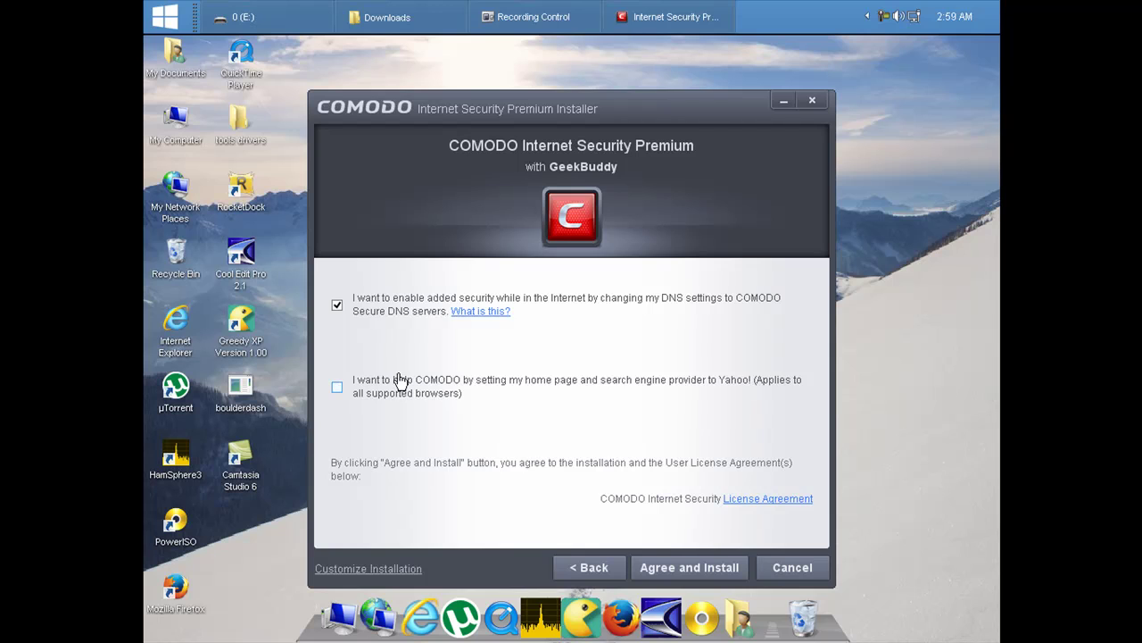
pyautogui.click(369, 314)
# Agree to the license and install until the Congratulations screen appears
pyautogui.click(667, 560)
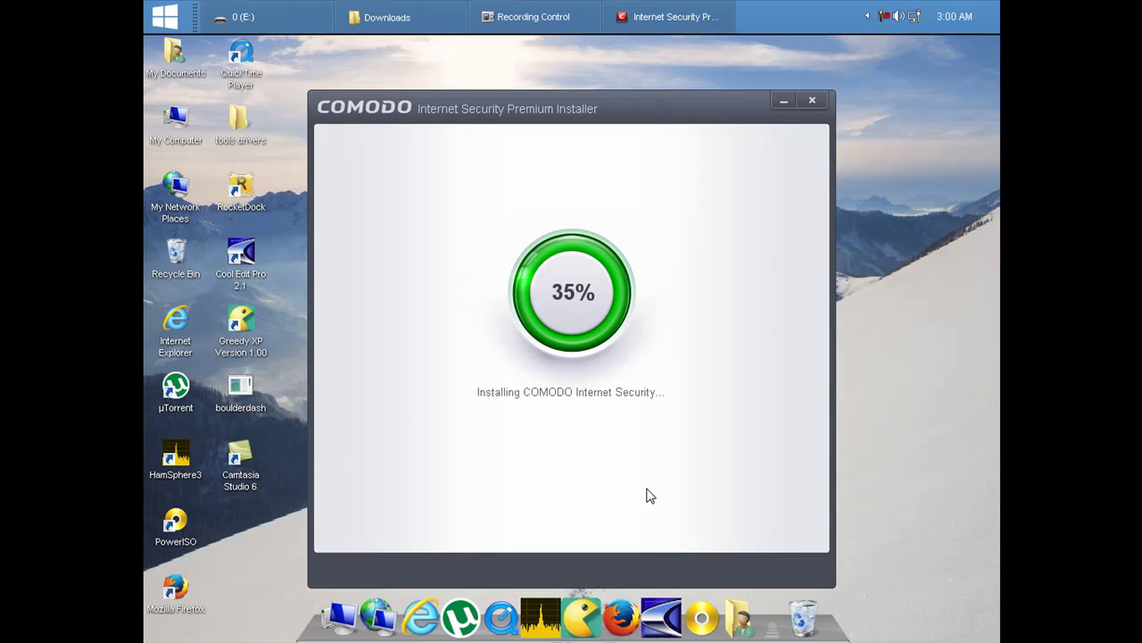
pyautogui.click(881, 17)
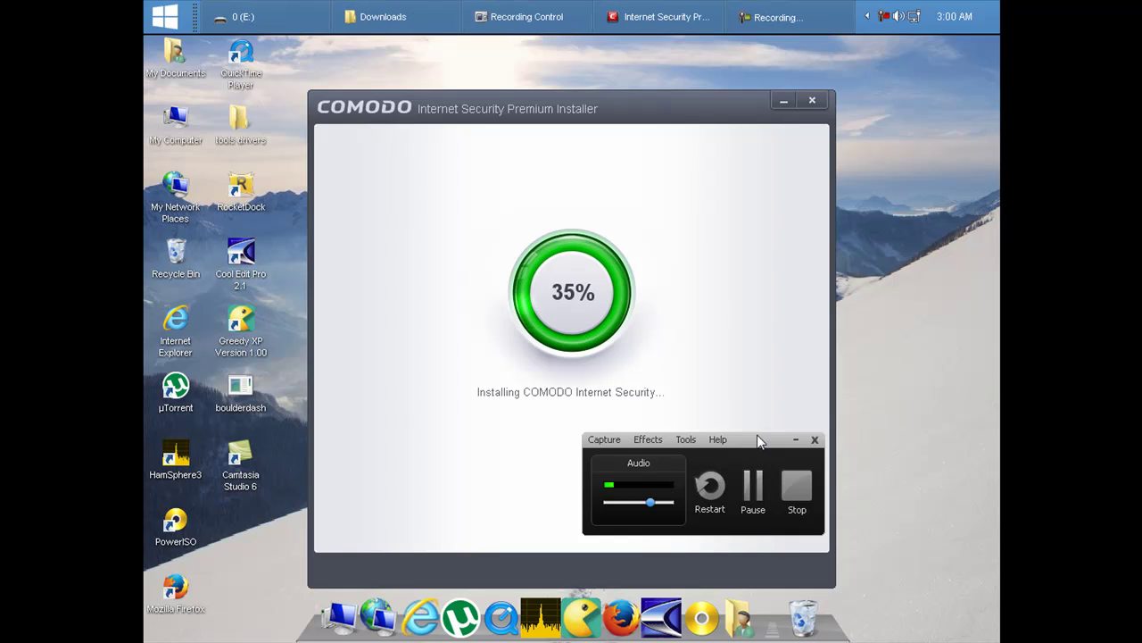
pyautogui.moveTo(758, 435); pyautogui.dragTo(877, 532)
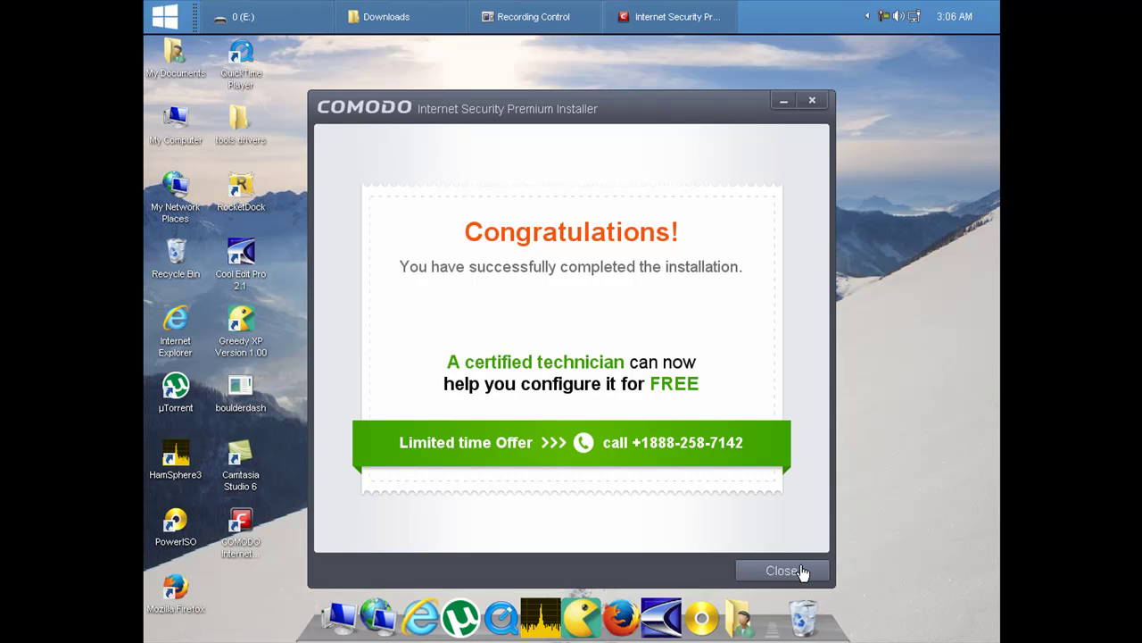
# Close the Congratulations screen and answer No to the restart prompt
pyautogui.click(799, 569)
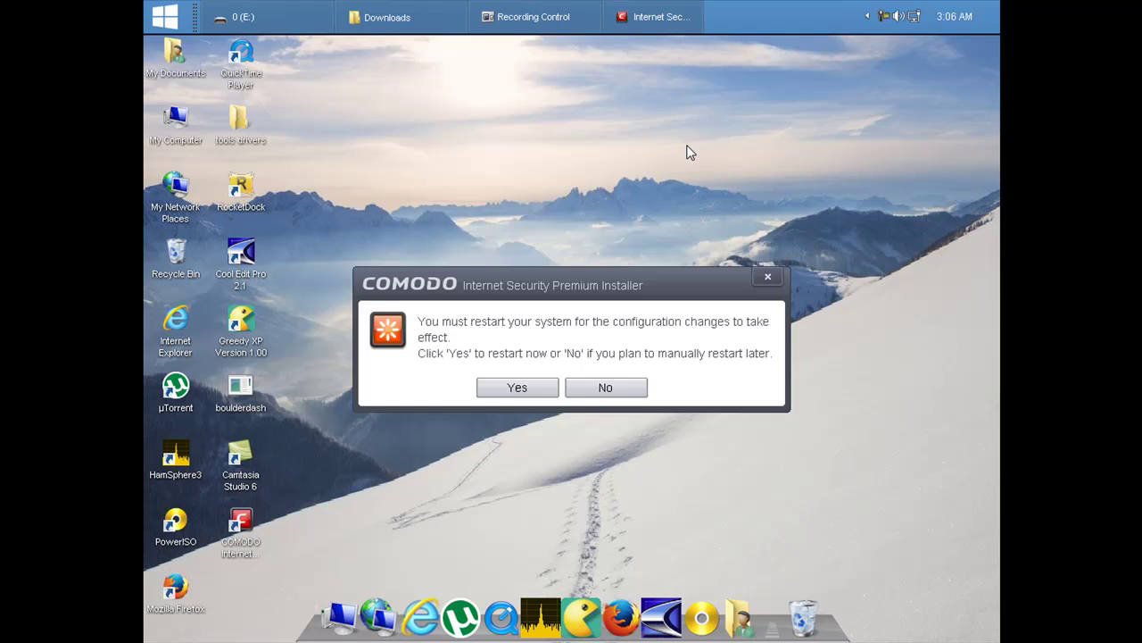
pyautogui.click(584, 392)
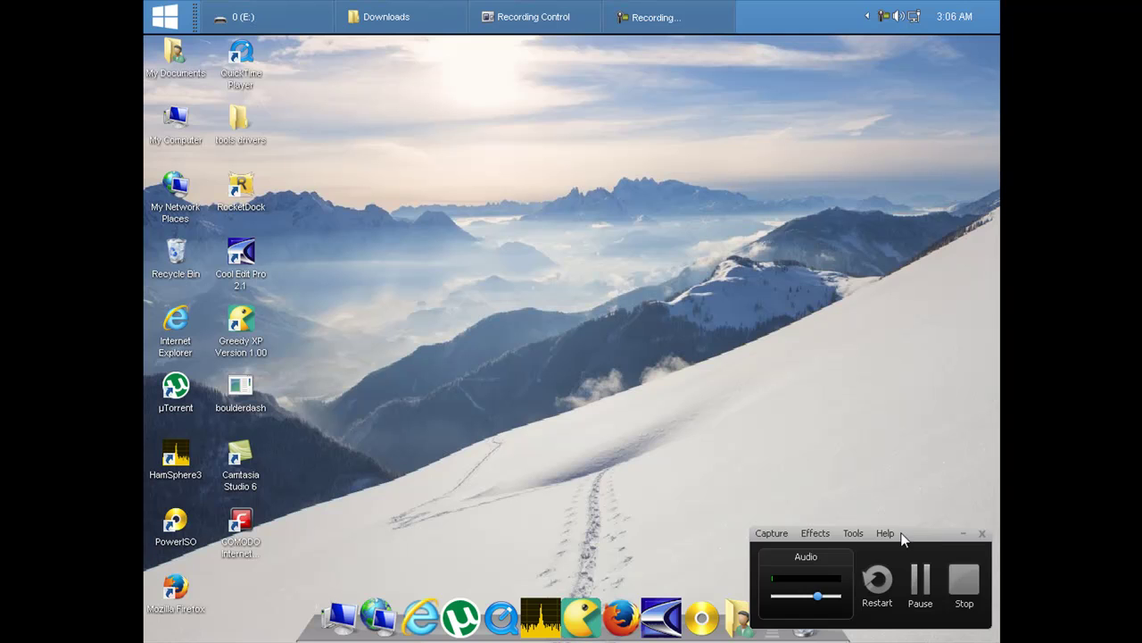
pyautogui.moveTo(899, 533); pyautogui.dragTo(752, 449)
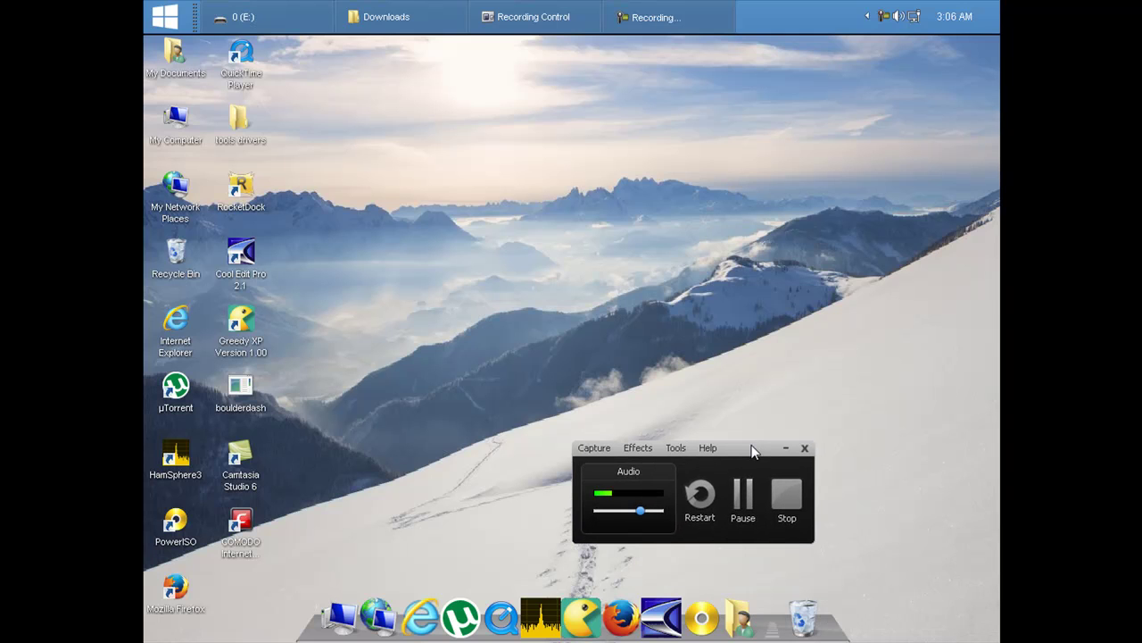